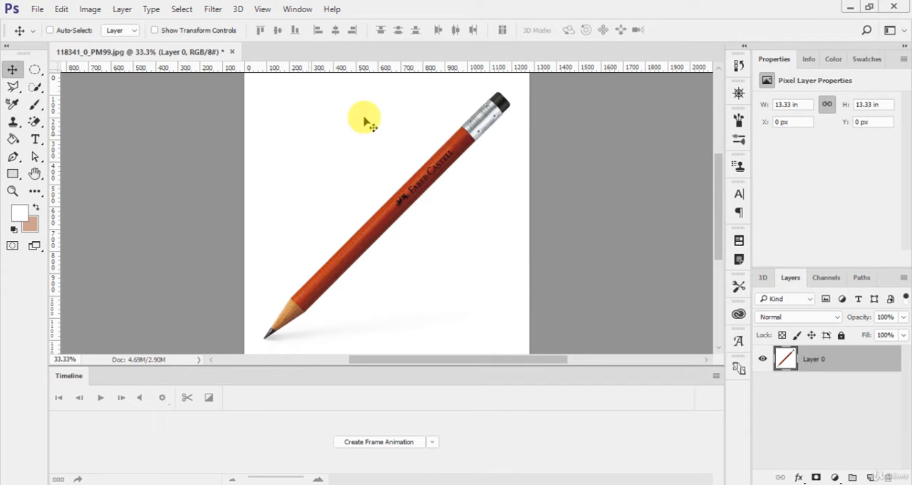
# Step: Erase the white background around the pencil with the Magic Eraser and add a new empty layer
pyautogui.moveTo(35, 121)
pyautogui.mouseDown()
pyautogui.moveTo(81, 134)
pyautogui.moveTo(90, 147)
pyautogui.mouseUp()
pyautogui.click(460, 242)
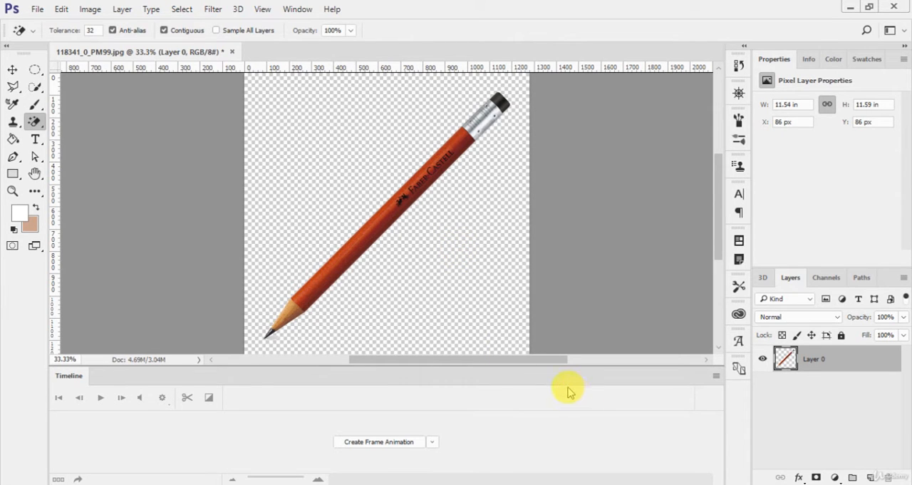
pyautogui.hotkey('ctrl', 'shift', 'alt', 'n')
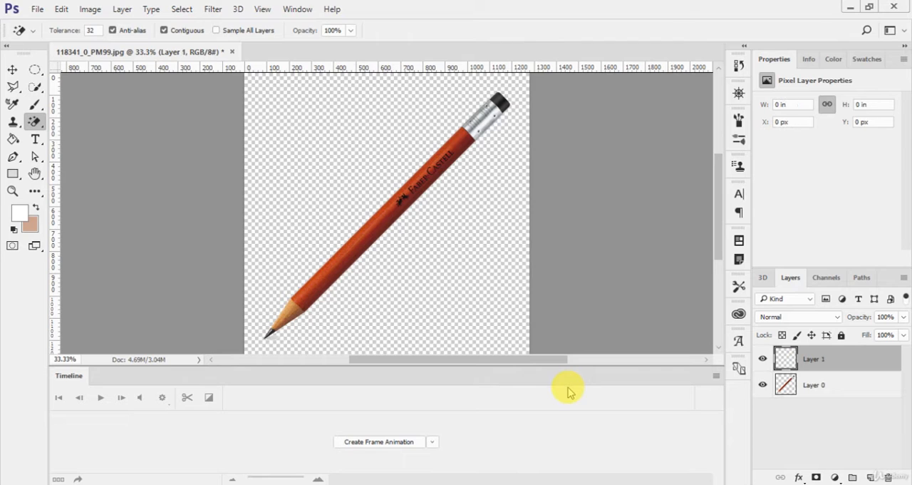
pyautogui.click(13, 139)
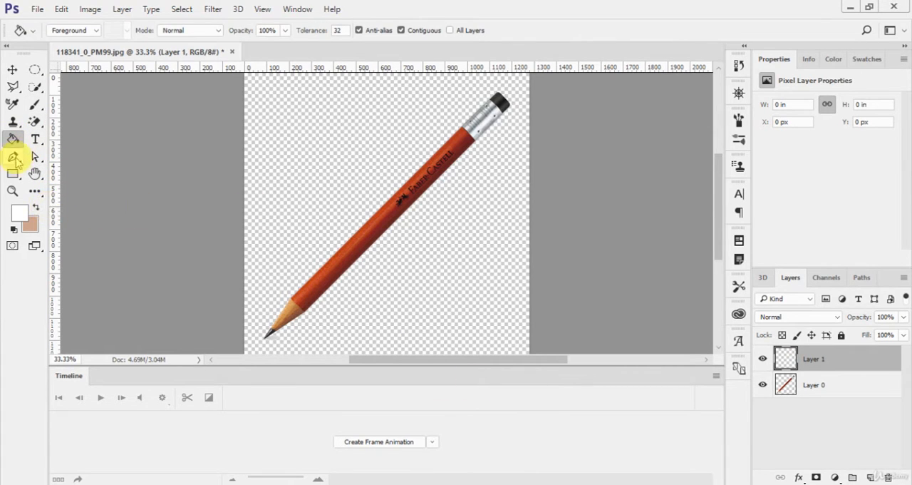
pyautogui.click(37, 191)
pyautogui.click(78, 173)
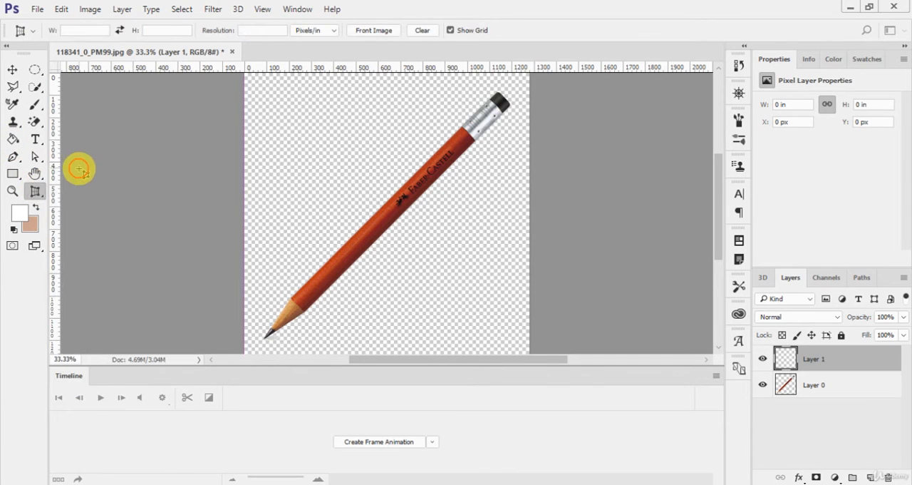
pyautogui.click(37, 191)
pyautogui.click(84, 161)
pyautogui.click(34, 190)
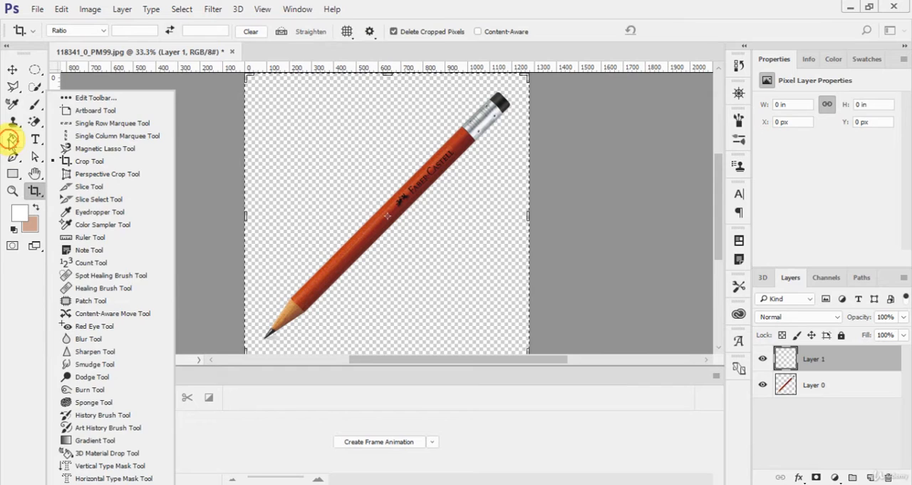
# Step: Fill the new layer with white using the Paint Bucket and move it beneath the pencil layer
pyautogui.click(12, 139)
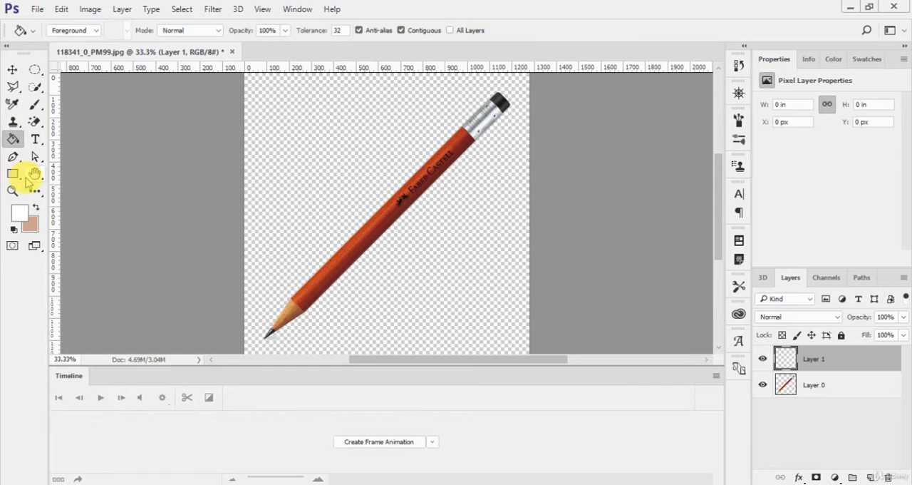
pyautogui.click(368, 192)
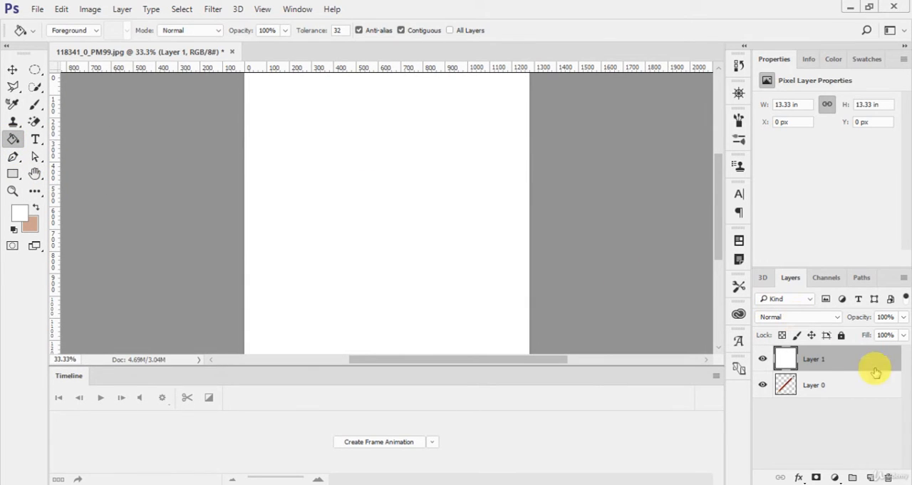
pyautogui.moveTo(876, 371)
pyautogui.mouseDown()
pyautogui.moveTo(876, 403)
pyautogui.moveTo(865, 391)
pyautogui.mouseUp()
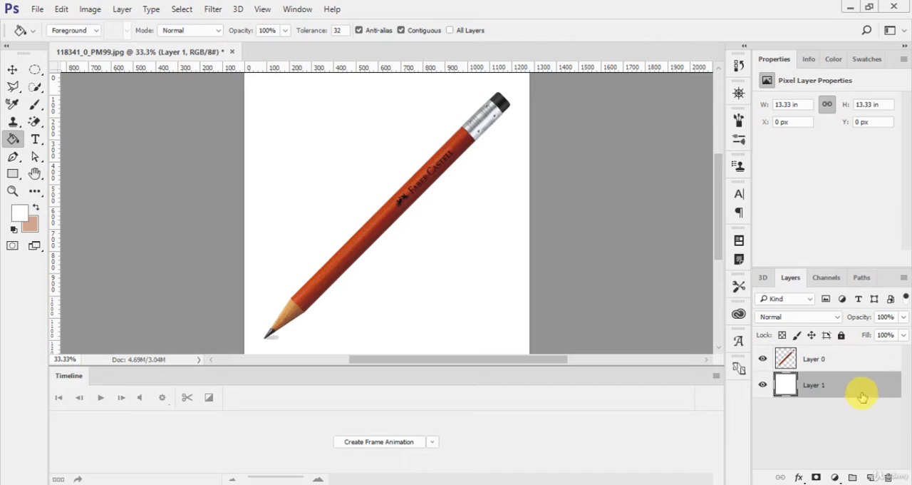
# Step: Scale the pencil layer to about 80% and rotate it about 134.6° so the pencil stands vertically with its tip upward
pyautogui.click(865, 356)
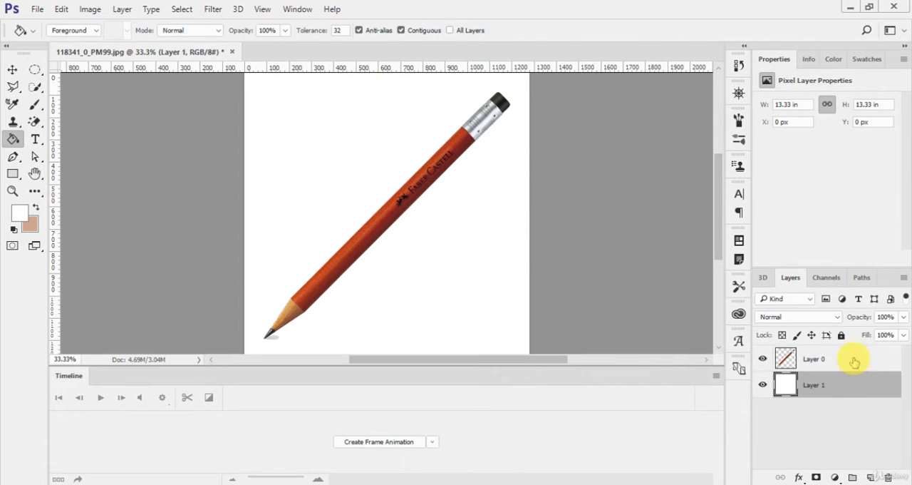
pyautogui.click(855, 362)
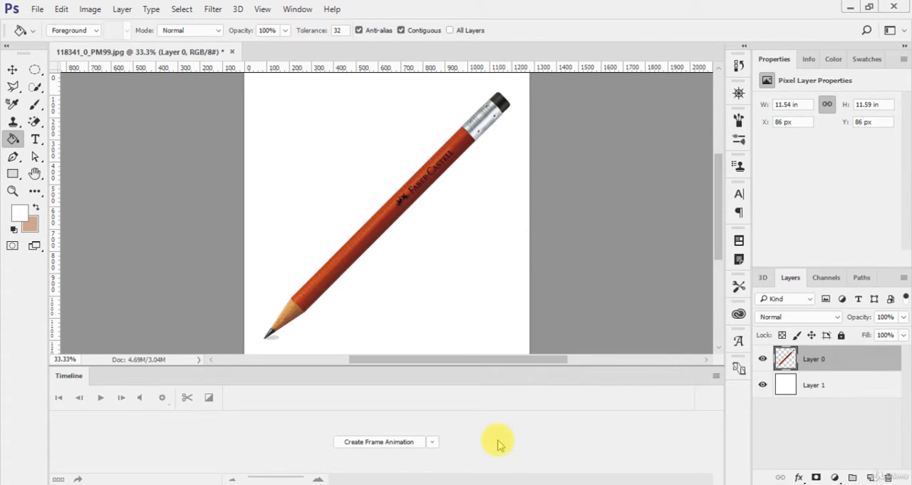
pyautogui.hotkey('ctrl', 't')
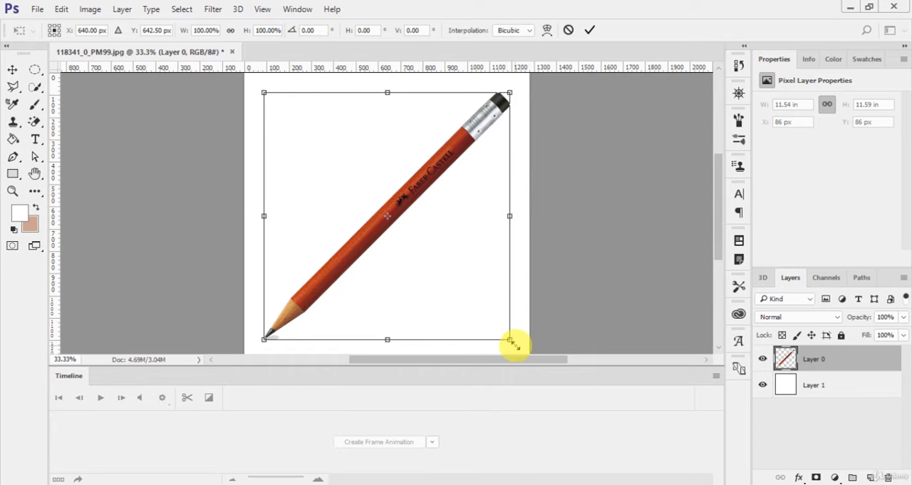
pyautogui.moveTo(512, 343)
pyautogui.mouseDown()
pyautogui.moveTo(487, 318)
pyautogui.moveTo(531, 304)
pyautogui.moveTo(325, 377)
pyautogui.moveTo(240, 306)
pyautogui.mouseUp()
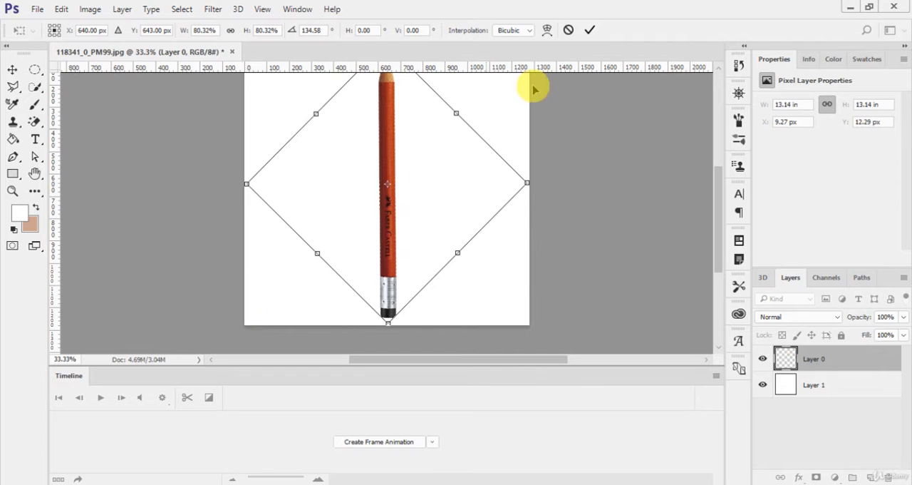
pyautogui.click(591, 29)
pyautogui.press('g')
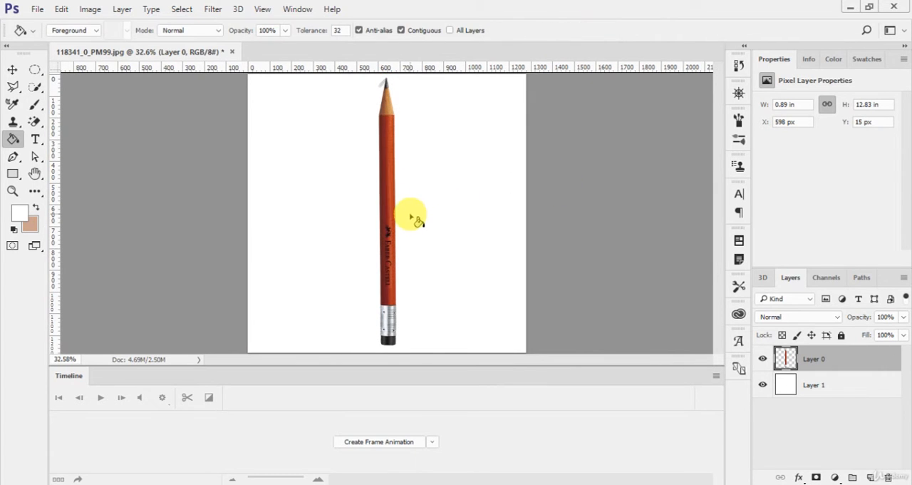
# Step: Duplicate the pencil layer twice and hide the original and the first copy
pyautogui.press('v')
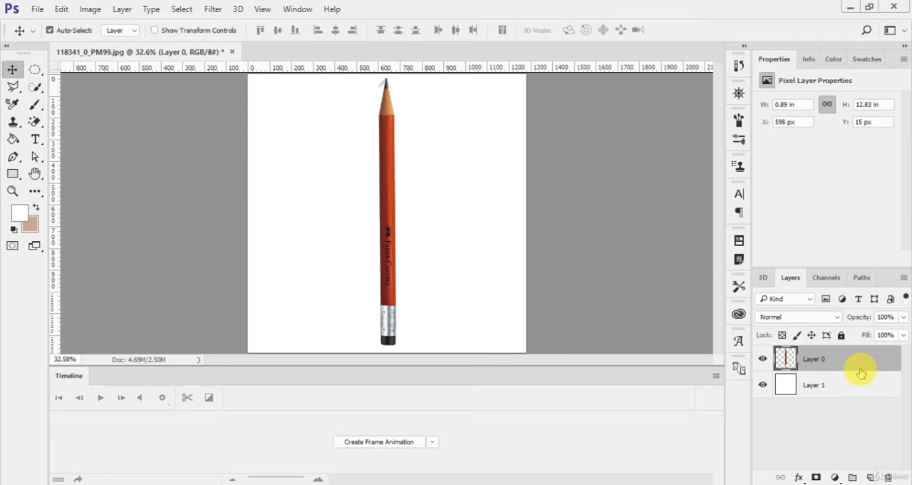
pyautogui.hotkey('ctrl', 'j')
pyautogui.hotkey('ctrl', 'j')
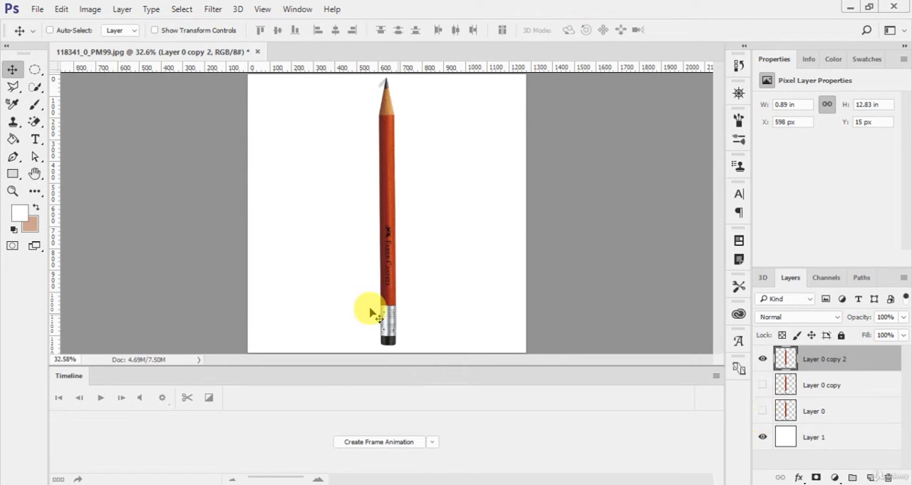
# Step: Smudge the pencil on Layer 0 copy 2 into a wavy shape with the Smudge tool at size 300 and 50% strength
pyautogui.click(34, 189)
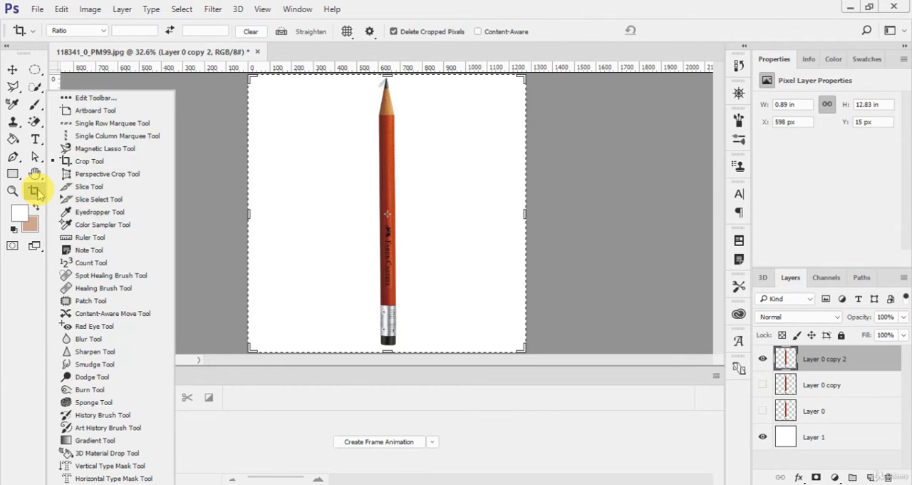
pyautogui.click(95, 363)
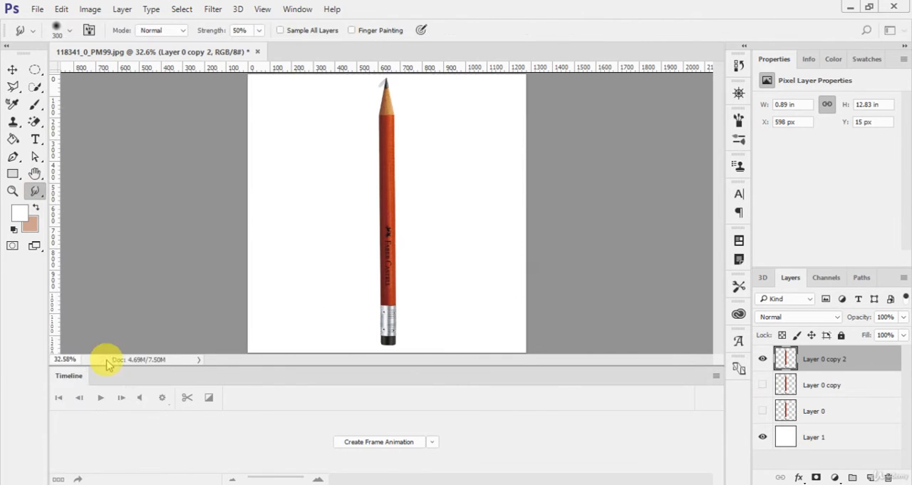
pyautogui.moveTo(394, 317)
pyautogui.mouseDown()
pyautogui.moveTo(376, 285)
pyautogui.moveTo(391, 271)
pyautogui.moveTo(396, 230)
pyautogui.moveTo(365, 212)
pyautogui.moveTo(370, 172)
pyautogui.moveTo(380, 171)
pyautogui.moveTo(374, 126)
pyautogui.moveTo(360, 124)
pyautogui.moveTo(365, 104)
pyautogui.moveTo(393, 117)
pyautogui.mouseUp()
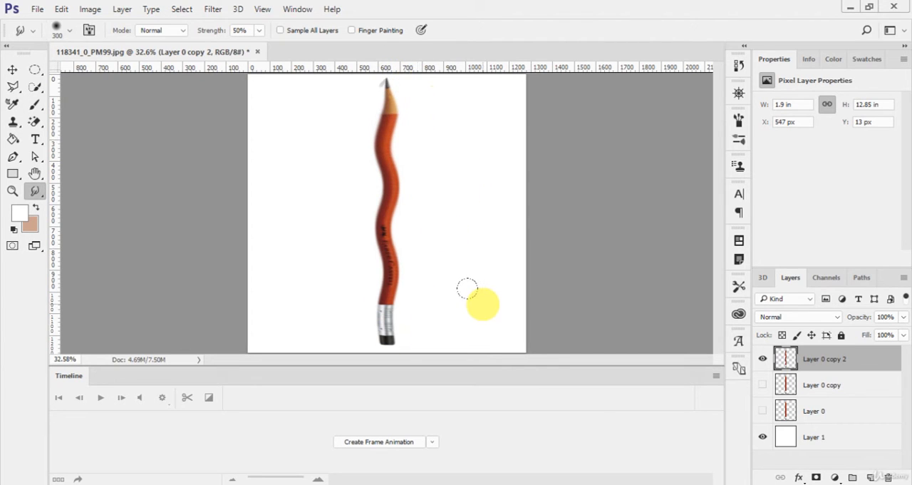
pyautogui.moveTo(376, 93)
pyautogui.mouseDown()
pyautogui.moveTo(364, 132)
pyautogui.moveTo(382, 184)
pyautogui.moveTo(372, 263)
pyautogui.moveTo(380, 150)
pyautogui.mouseUp()
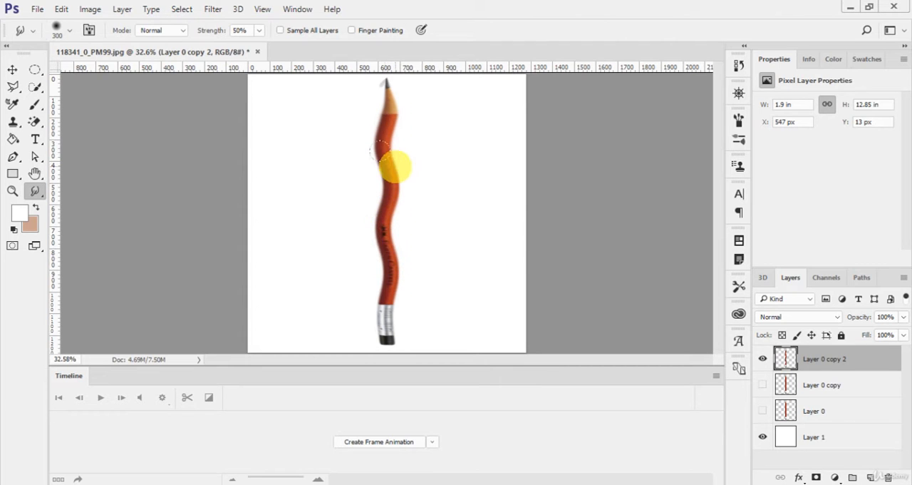
# Step: Apply the Sharpen Edges filter twice to the smudged wavy pencil
pyautogui.click(212, 9)
pyautogui.moveTo(266, 173)
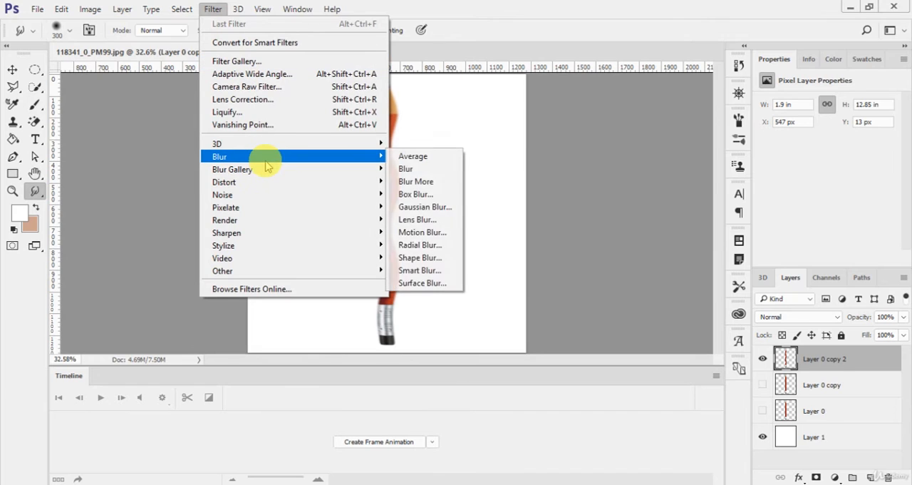
pyautogui.moveTo(274, 225)
pyautogui.moveTo(360, 233)
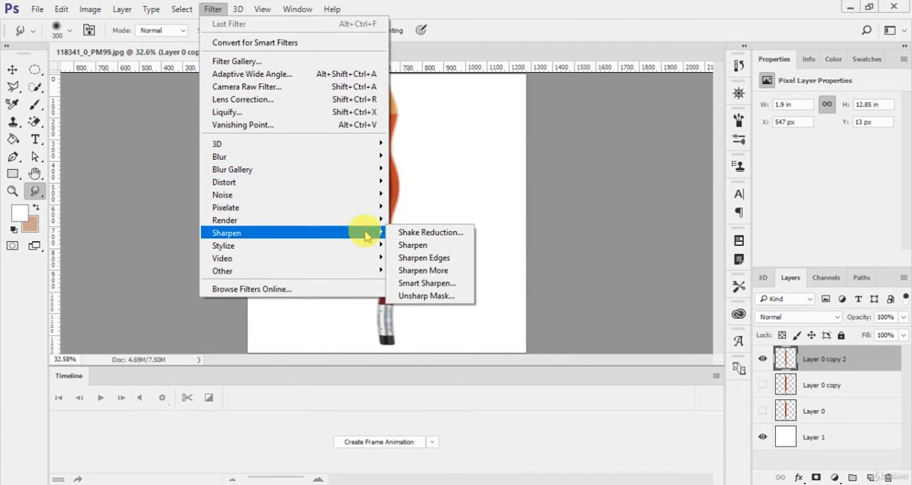
pyautogui.click(413, 257)
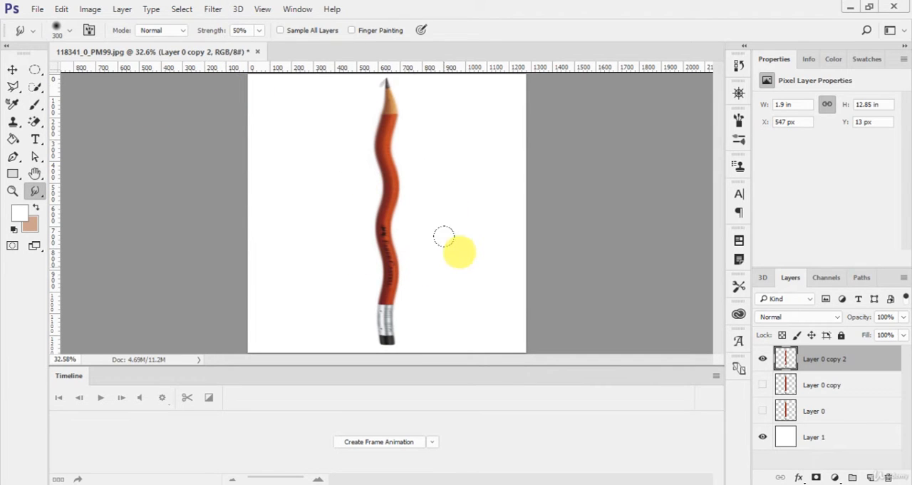
pyautogui.click(13, 71)
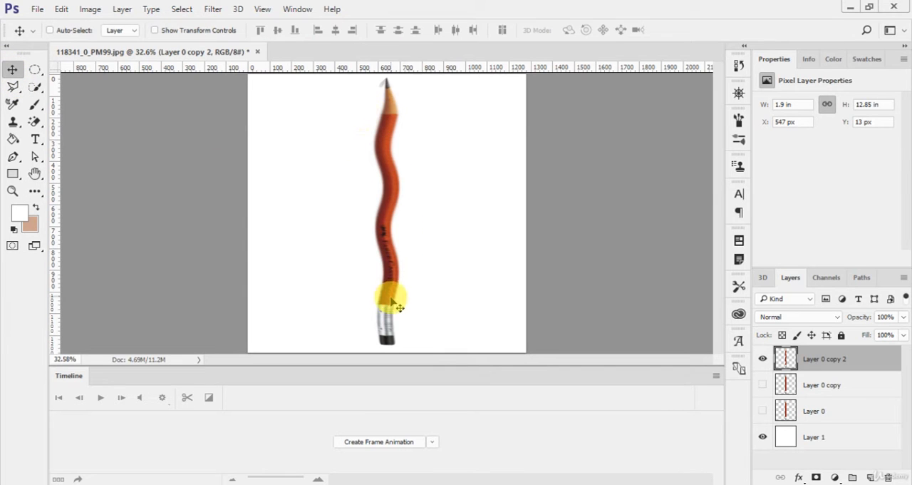
pyautogui.click(212, 9)
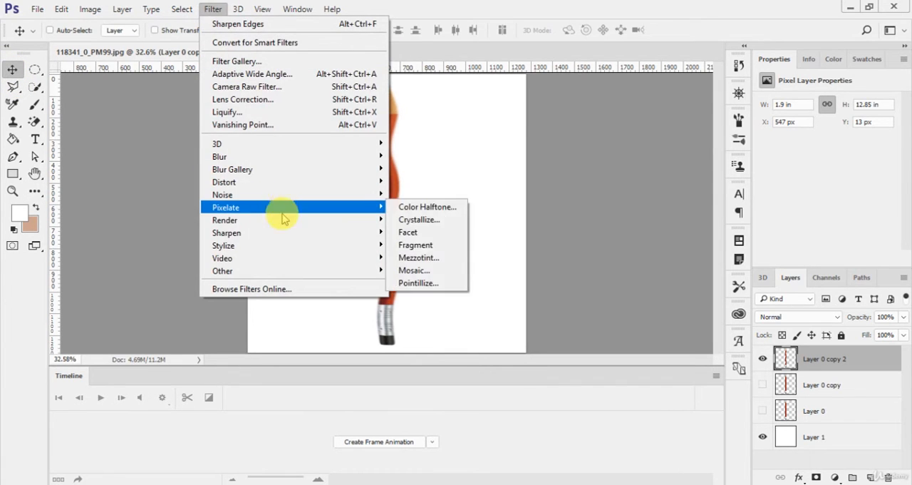
pyautogui.moveTo(299, 236)
pyautogui.click(421, 257)
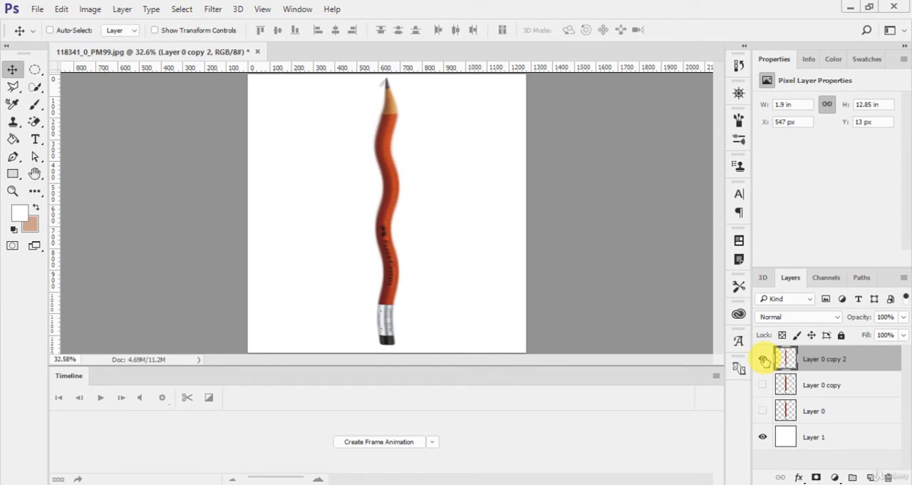
# Step: Hide the wavy Layer 0 copy 2, then show and select the straight pencil on Layer 0 copy
pyautogui.click(763, 359)
pyautogui.click(763, 385)
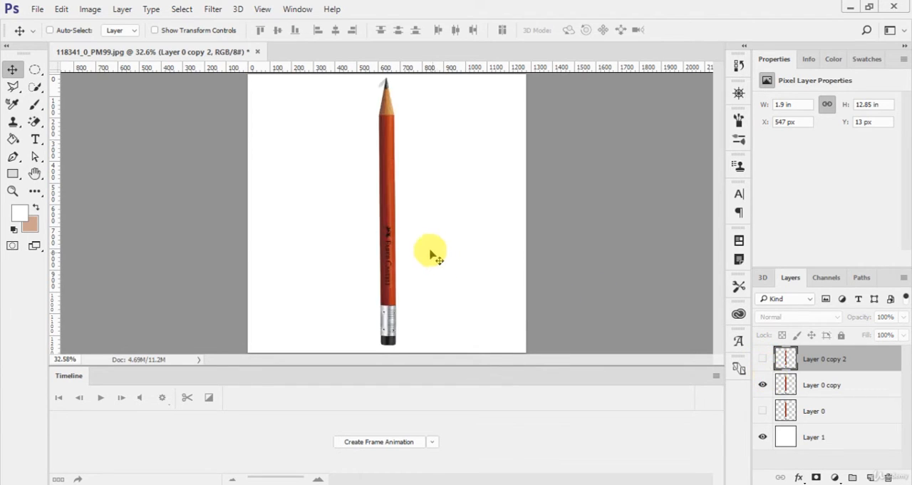
pyautogui.click(855, 386)
# Step: Try to bend the straight pencil copy with a custom Warp in Free Transform, and cancel the transformation
pyautogui.hotkey('ctrl', 't')
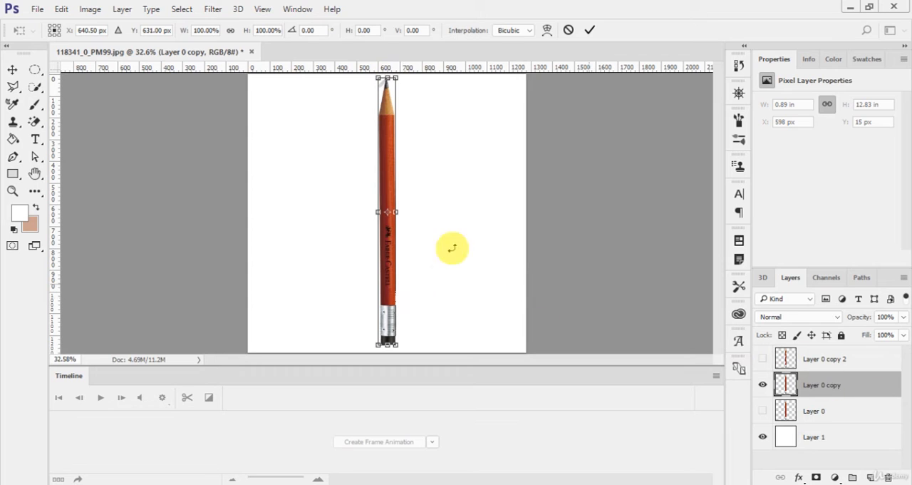
pyautogui.click(547, 32)
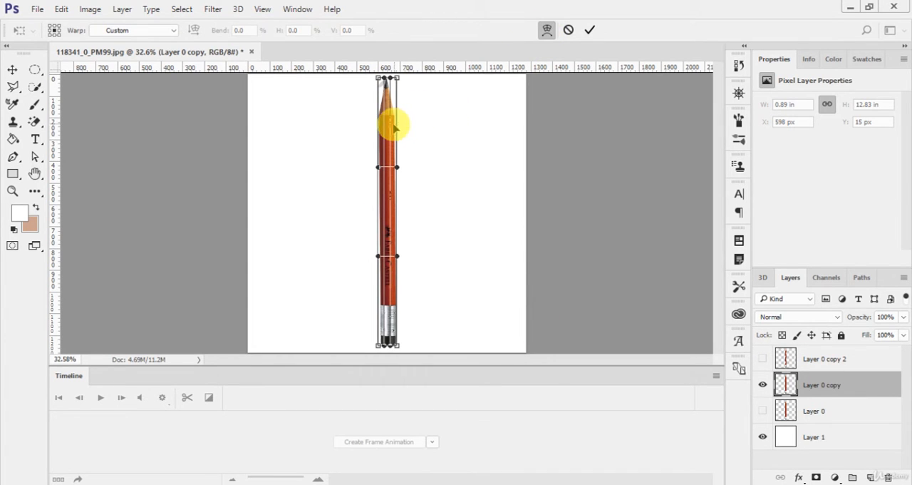
pyautogui.moveTo(393, 122)
pyautogui.mouseDown()
pyautogui.moveTo(381, 126)
pyautogui.moveTo(391, 250)
pyautogui.moveTo(452, 287)
pyautogui.moveTo(418, 302)
pyautogui.mouseUp()
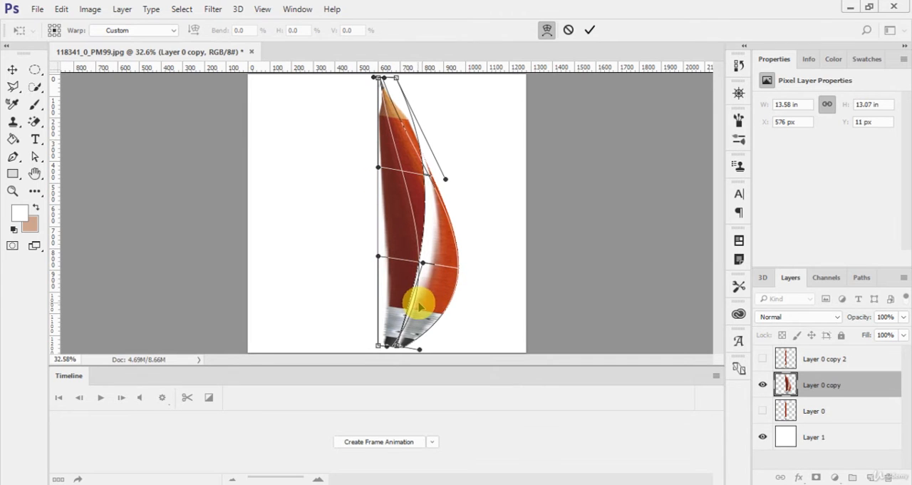
pyautogui.click(568, 32)
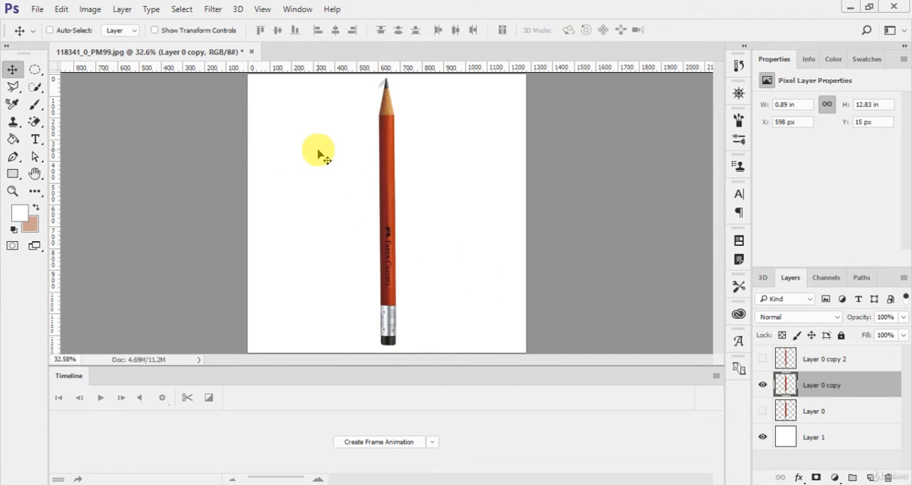
# Step: Draw a rectangle shape about 1238 × 1259 px covering nearly the whole canvas above the straight pencil copy
pyautogui.click(13, 174)
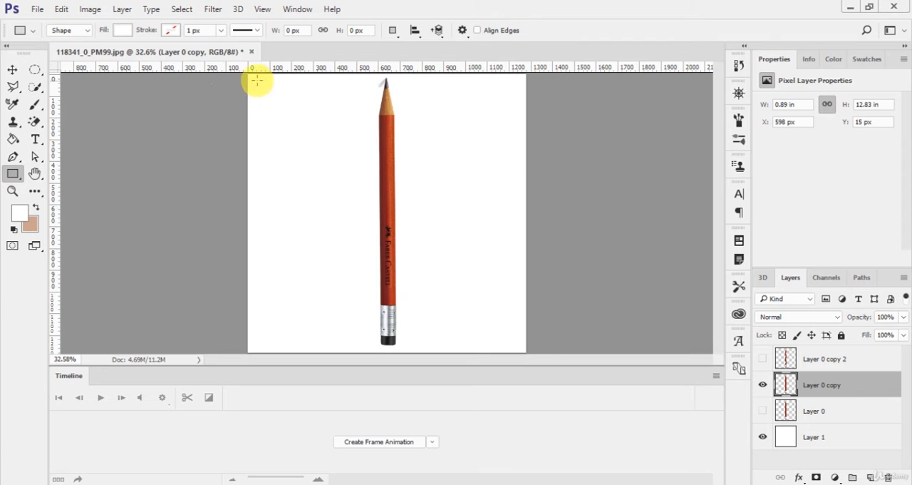
pyautogui.moveTo(249, 71); pyautogui.dragTo(350, 155)
pyautogui.hotkey('ctrl', 'z')
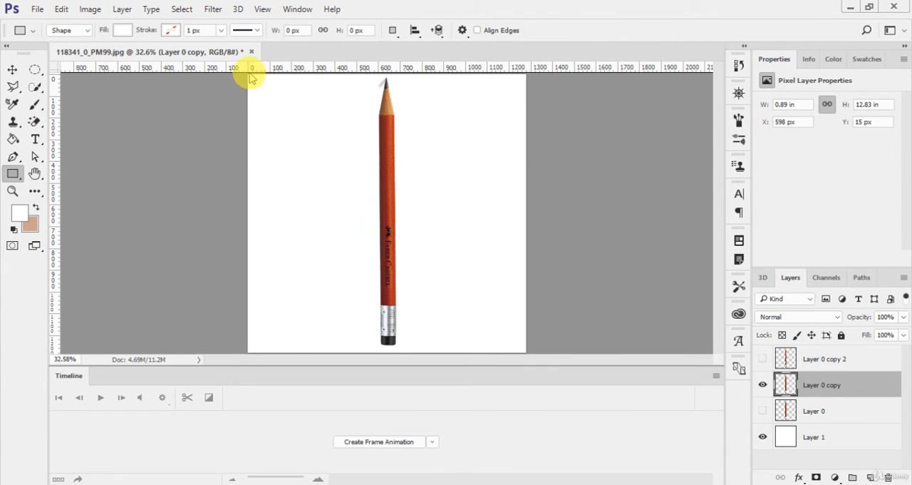
pyautogui.moveTo(249, 76); pyautogui.dragTo(519, 350)
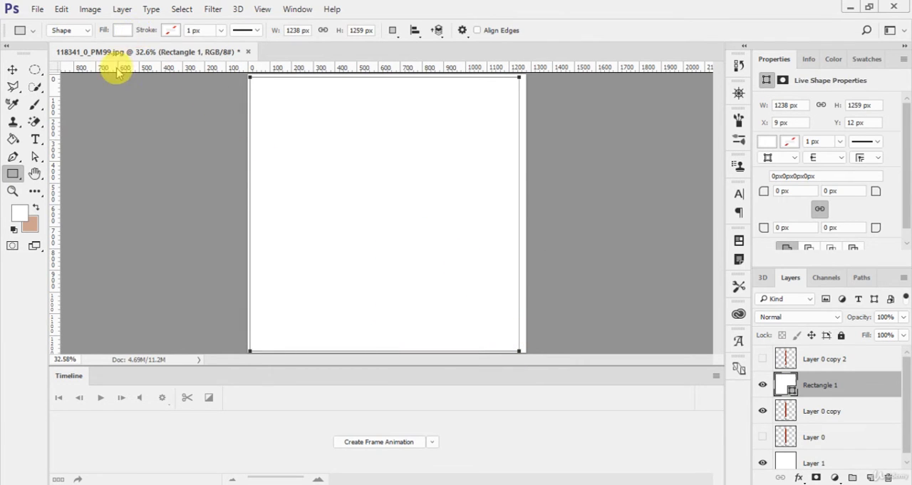
# Step: Remove the rectangle's fill and give it a green stroke 17.66 px wide
pyautogui.click(123, 31)
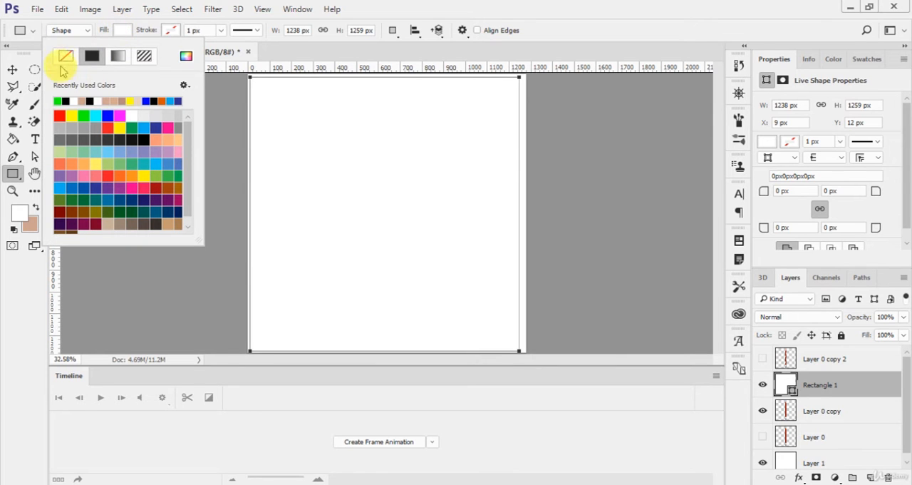
pyautogui.click(65, 55)
pyautogui.click(171, 31)
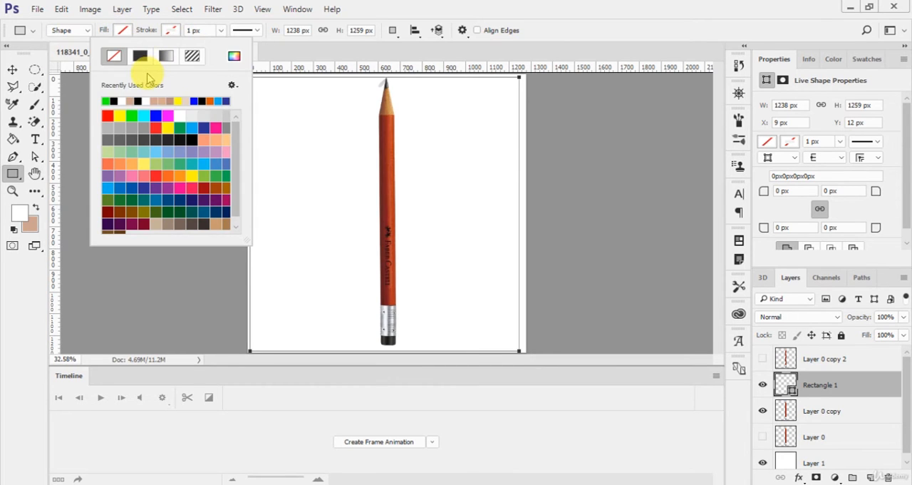
pyautogui.click(108, 99)
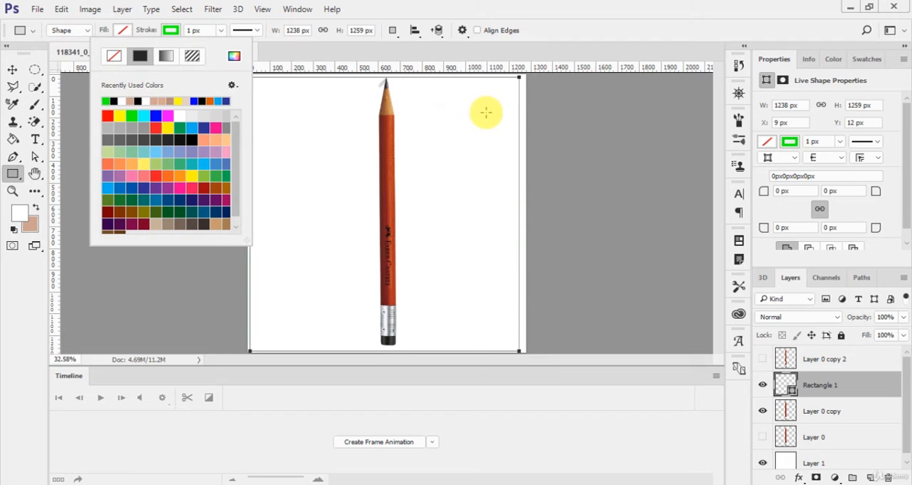
pyautogui.click(255, 32)
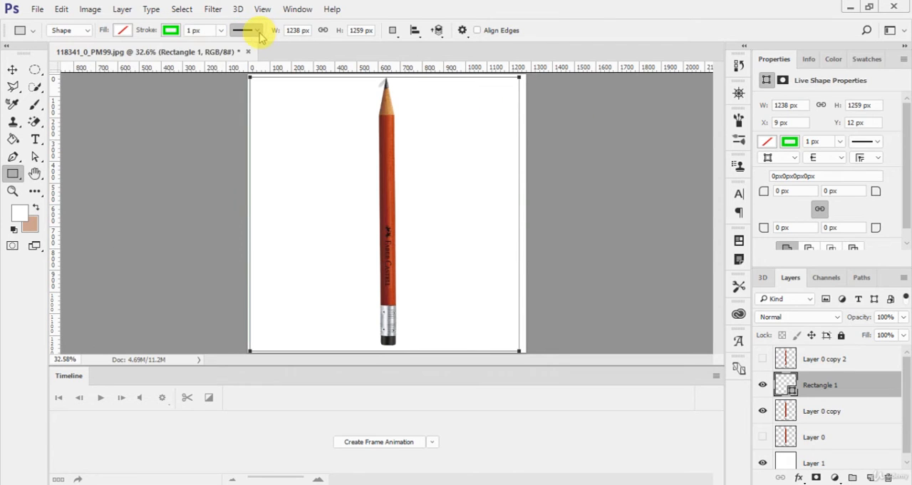
pyautogui.click(254, 31)
pyautogui.click(221, 31)
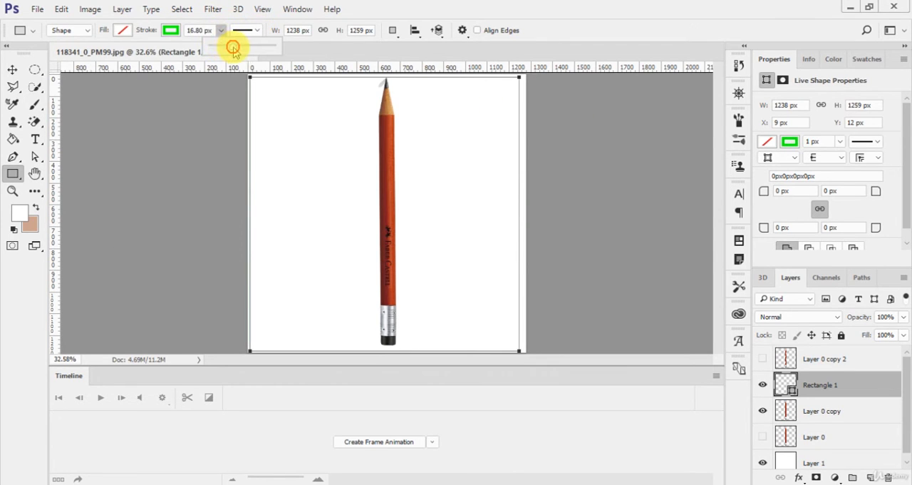
pyautogui.moveTo(233, 47); pyautogui.dragTo(234, 48)
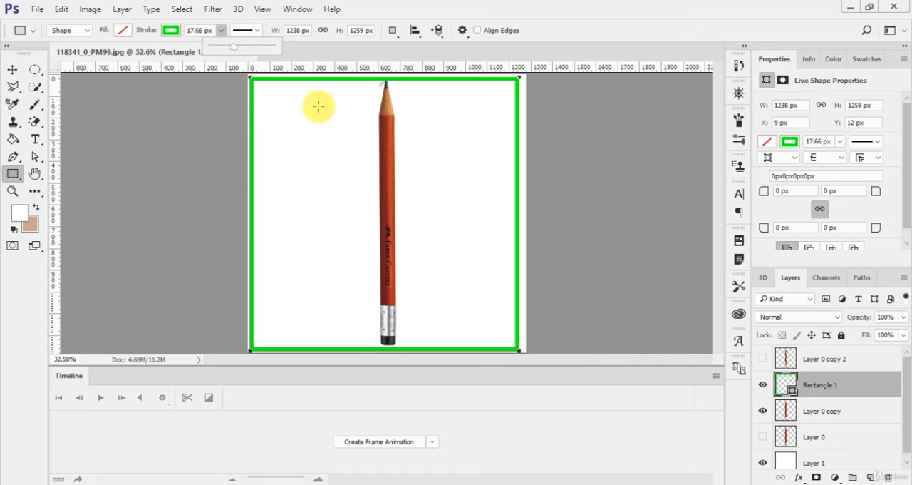
pyautogui.click(419, 224)
# Step: Scale the pencil on Layer 0 copy down about its centre to about 0.78 × 11.49 in, inside the green frame
pyautogui.press('v')
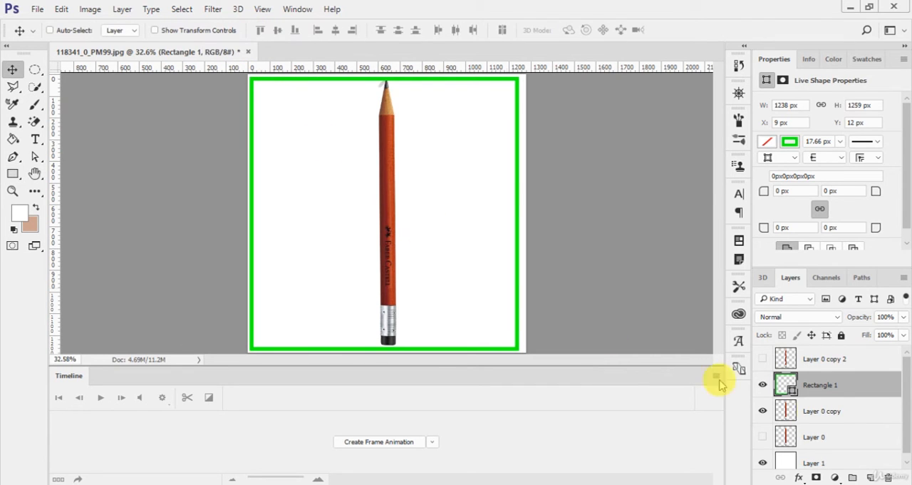
pyautogui.click(841, 416)
pyautogui.hotkey('ctrl', 't')
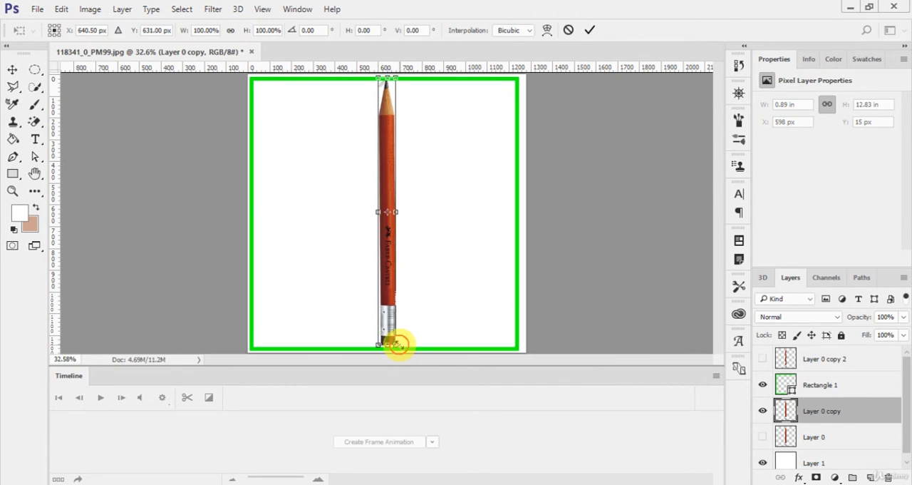
pyautogui.moveTo(397, 345); pyautogui.dragTo(389, 331)
pyautogui.press('Return')
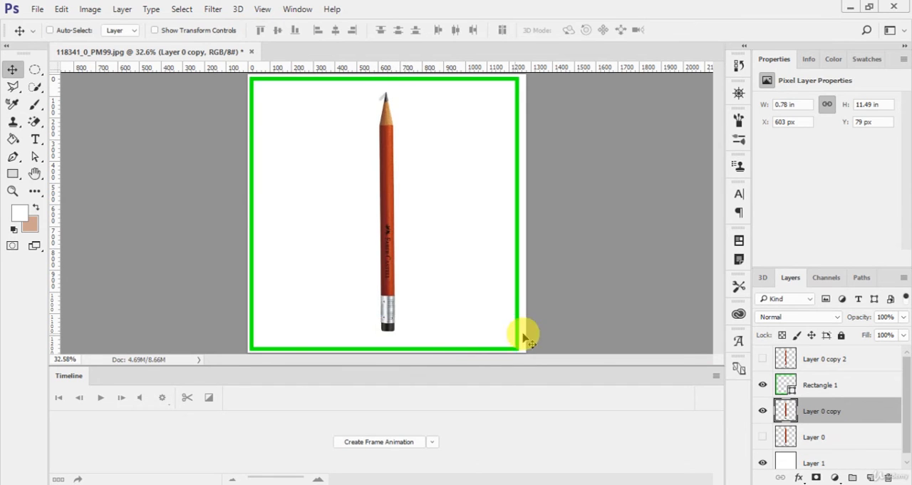
# Step: Merge the Rectangle 1 frame and the Layer 0 copy pencil into a single layer
pyautogui.click(859, 394)
pyautogui.keyDown('ctrl'); pyautogui.click(860, 416); pyautogui.keyUp('ctrl')
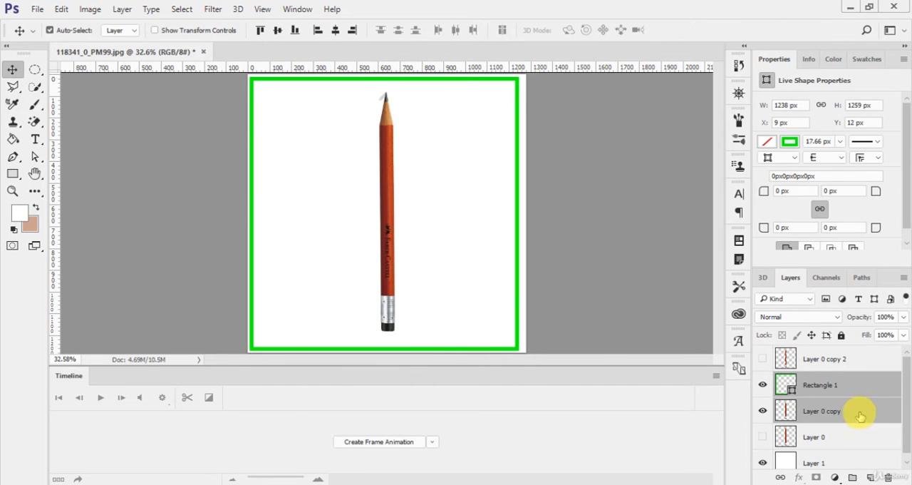
pyautogui.hotkey('ctrl', 'e')
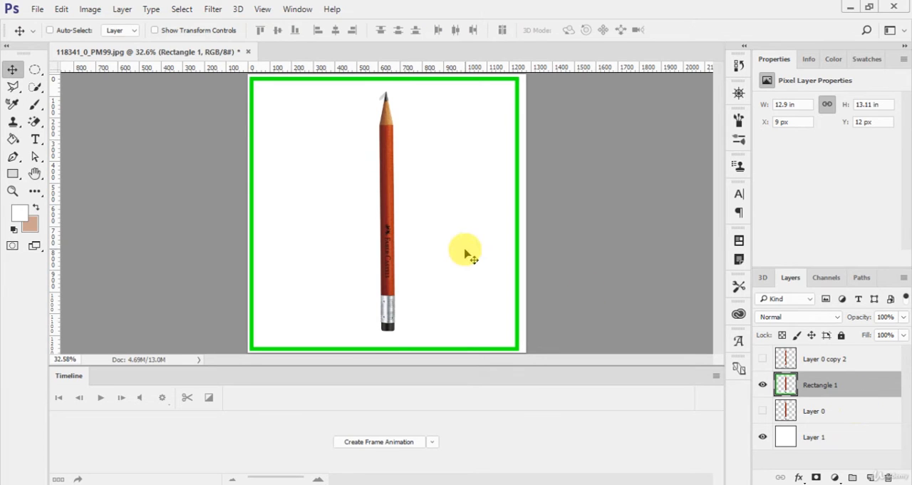
# Step: Bend the merged pencil and frame layer into a gentle S-curve with a custom Warp in Free Transform, and apply it
pyautogui.hotkey('ctrl', 't')
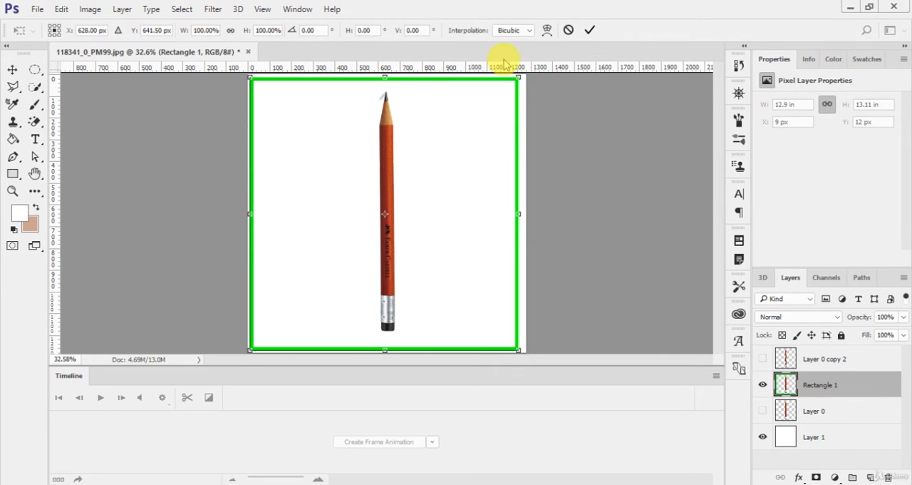
pyautogui.click(547, 30)
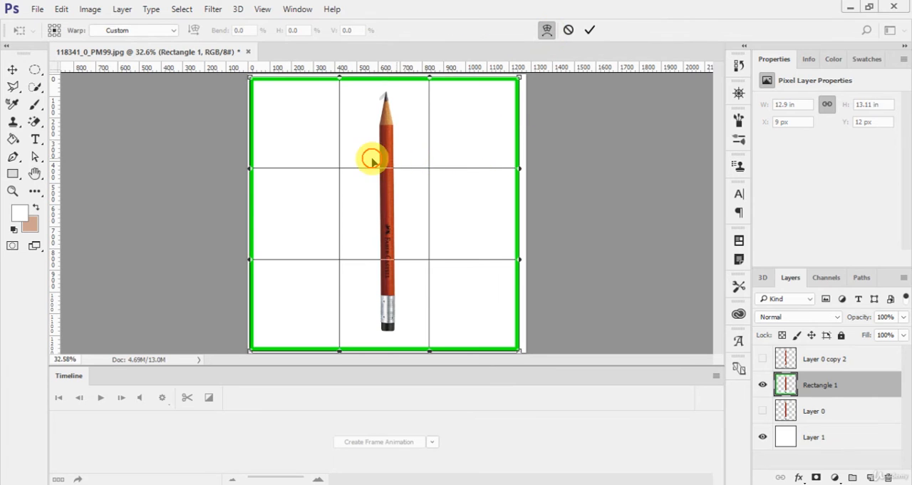
pyautogui.moveTo(373, 157); pyautogui.dragTo(371, 174)
pyautogui.moveTo(374, 267); pyautogui.dragTo(404, 269)
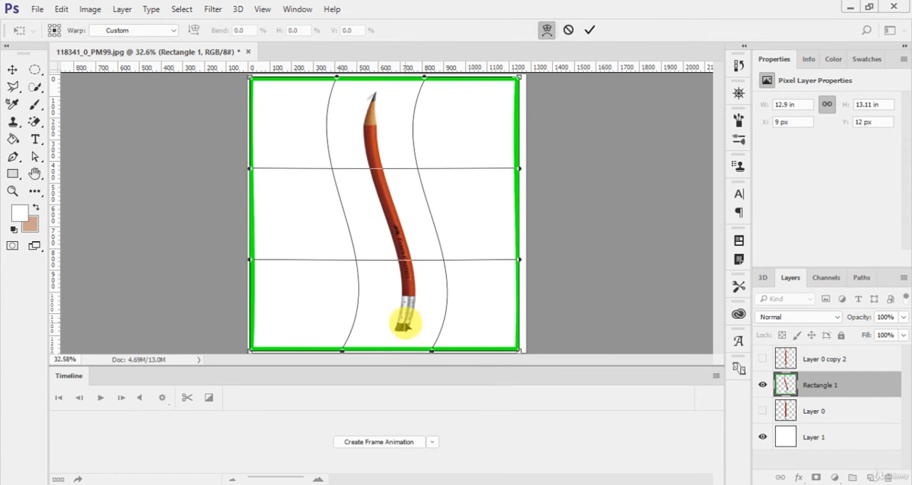
pyautogui.moveTo(407, 325); pyautogui.dragTo(388, 318)
pyautogui.moveTo(370, 126); pyautogui.dragTo(383, 134)
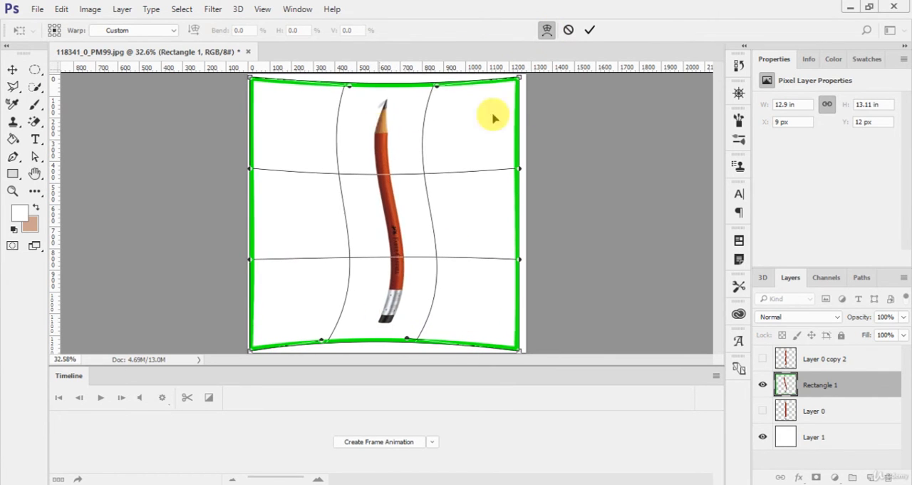
pyautogui.click(588, 32)
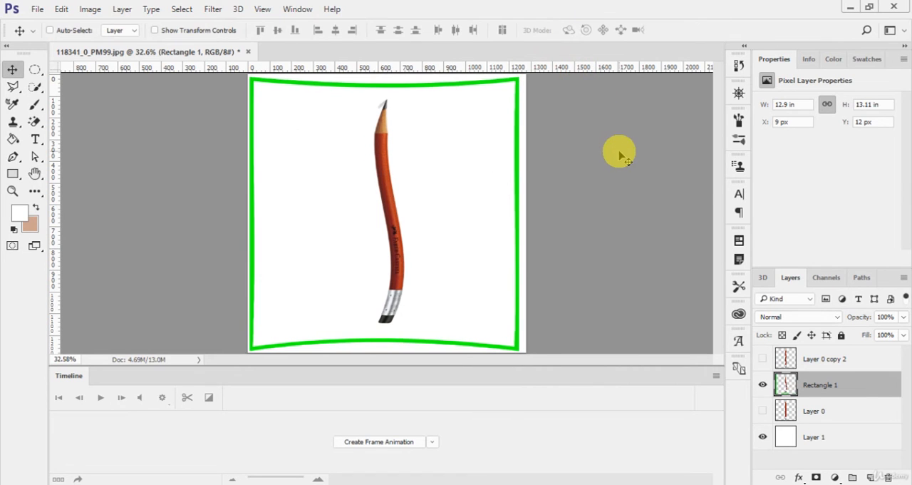
# Step: Erase the green frame around the bent pencil with the Magic Eraser and hide that layer
pyautogui.press('e')
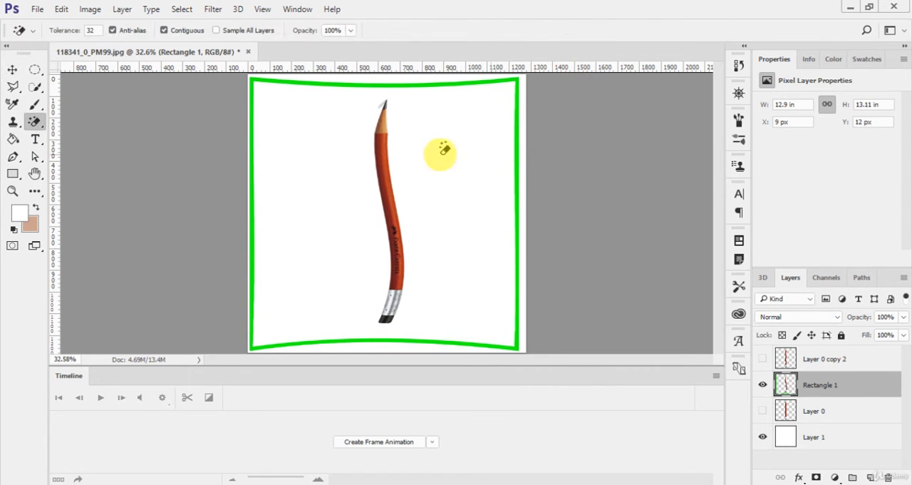
pyautogui.click(253, 78)
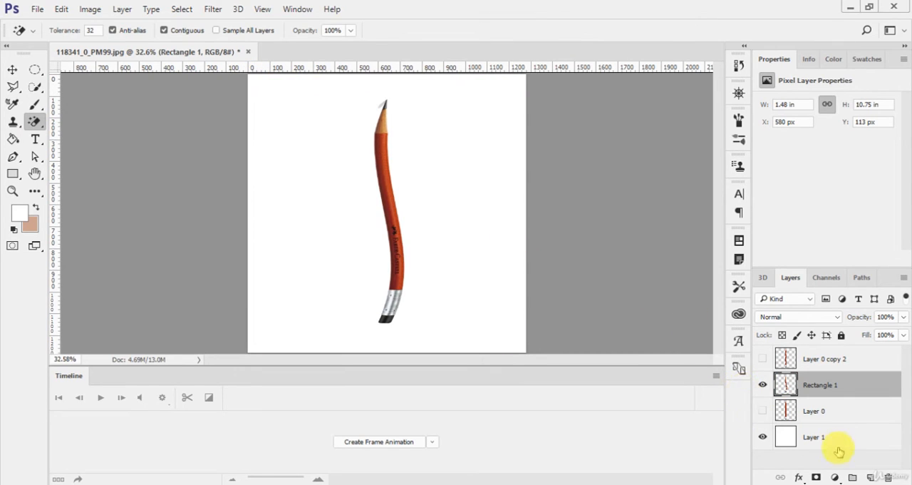
pyautogui.click(764, 386)
# Step: Show the original straight pencil on Layer 0 and make that layer active
pyautogui.click(764, 412)
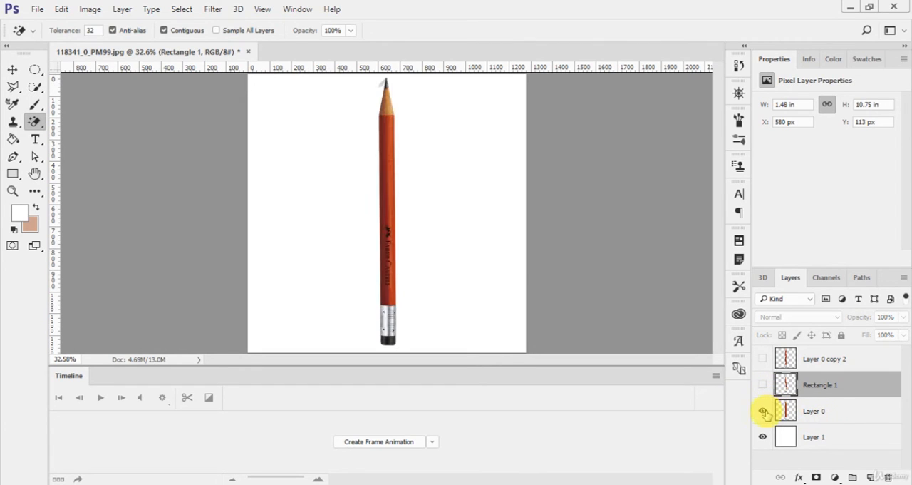
pyautogui.press('v')
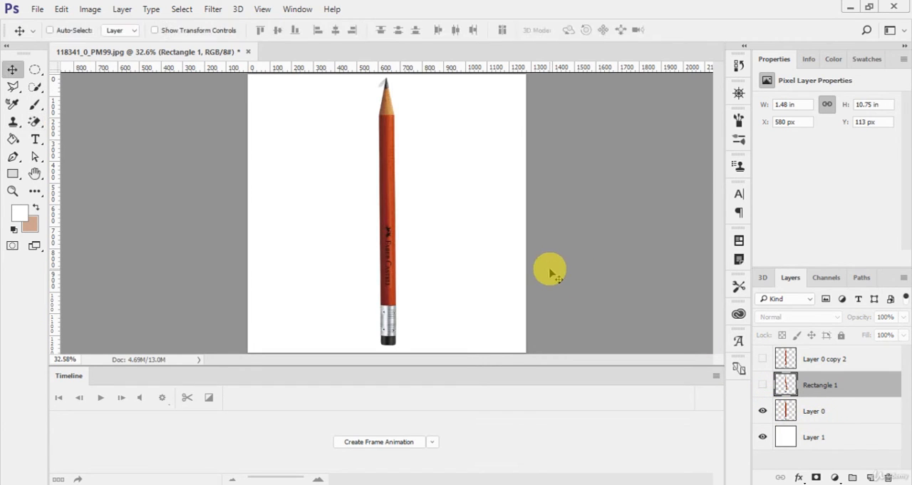
pyautogui.click(213, 8)
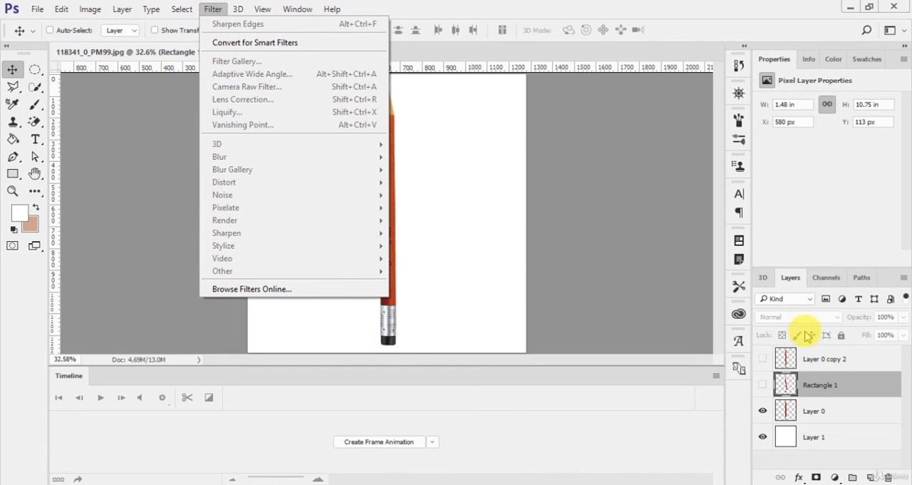
pyautogui.click(859, 399)
pyautogui.click(855, 409)
# Step: Push the straight pencil on Layer 0 into several alternating waves with Liquify's Forward Warp tool, and apply the filter
pyautogui.click(220, 7)
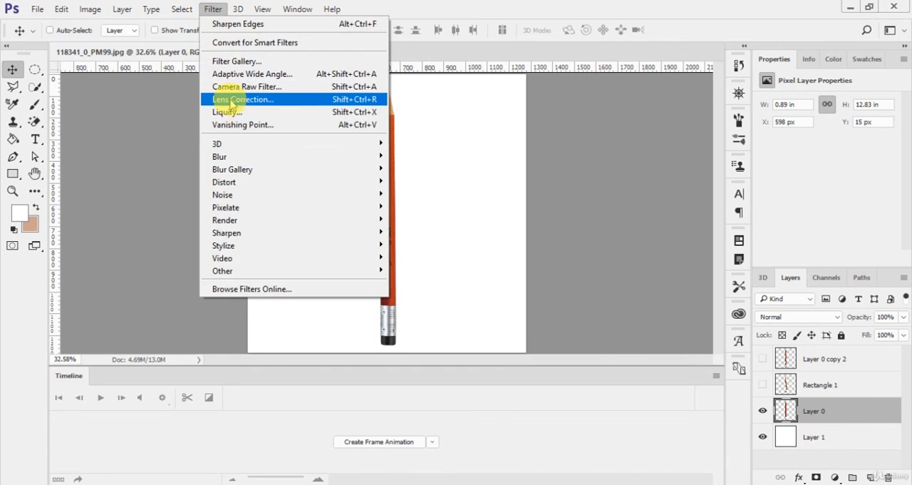
pyautogui.click(231, 113)
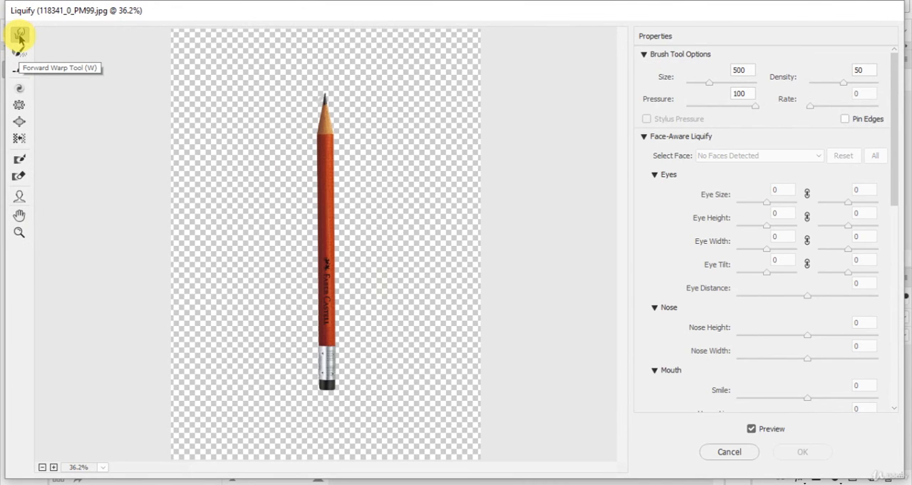
pyautogui.click(20, 37)
pyautogui.moveTo(332, 188)
pyautogui.mouseDown()
pyautogui.moveTo(326, 137)
pyautogui.moveTo(316, 134)
pyautogui.moveTo(322, 178)
pyautogui.moveTo(338, 199)
pyautogui.moveTo(336, 254)
pyautogui.moveTo(325, 259)
pyautogui.moveTo(331, 311)
pyautogui.moveTo(347, 332)
pyautogui.moveTo(328, 386)
pyautogui.mouseUp()
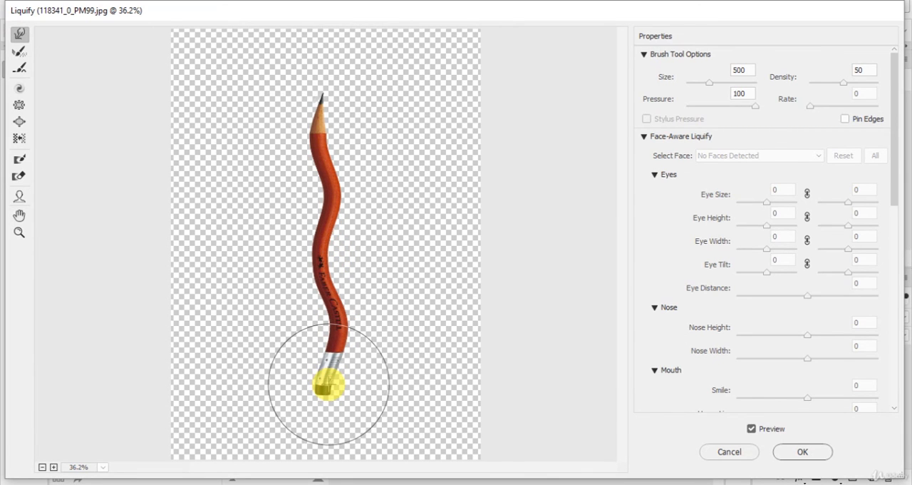
pyautogui.click(790, 452)
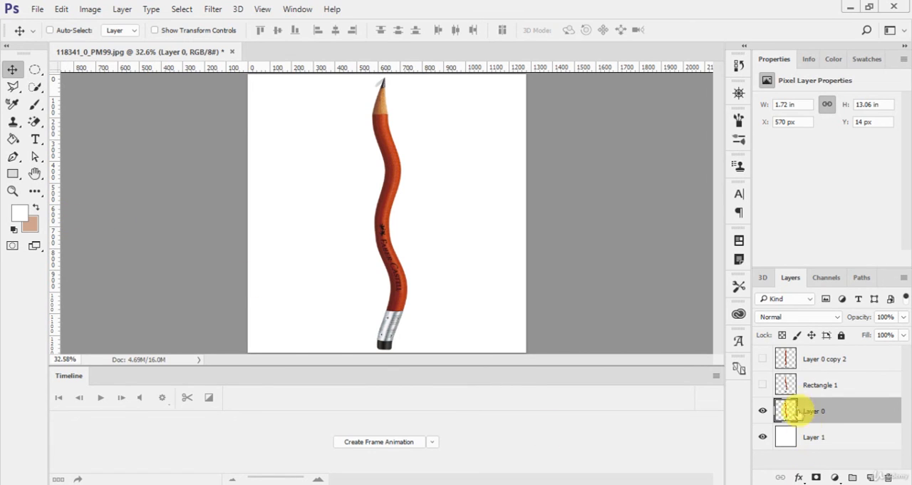
pyautogui.click(779, 386)
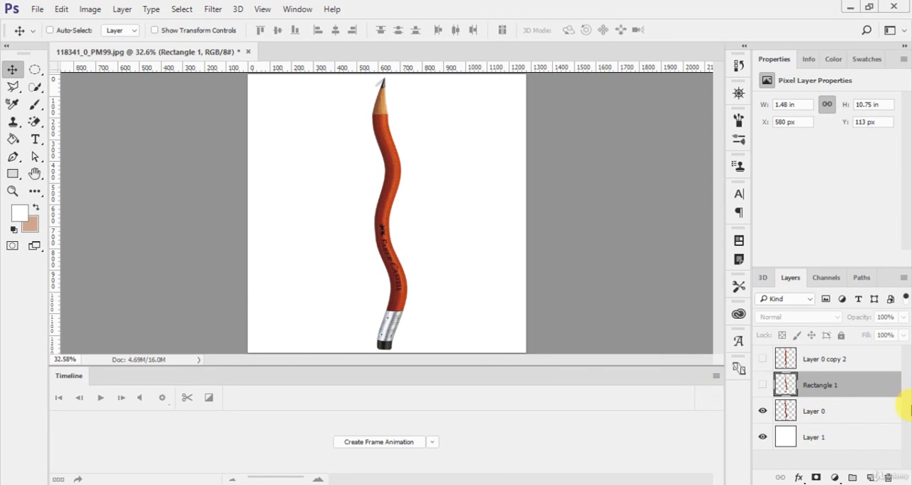
pyautogui.click(845, 410)
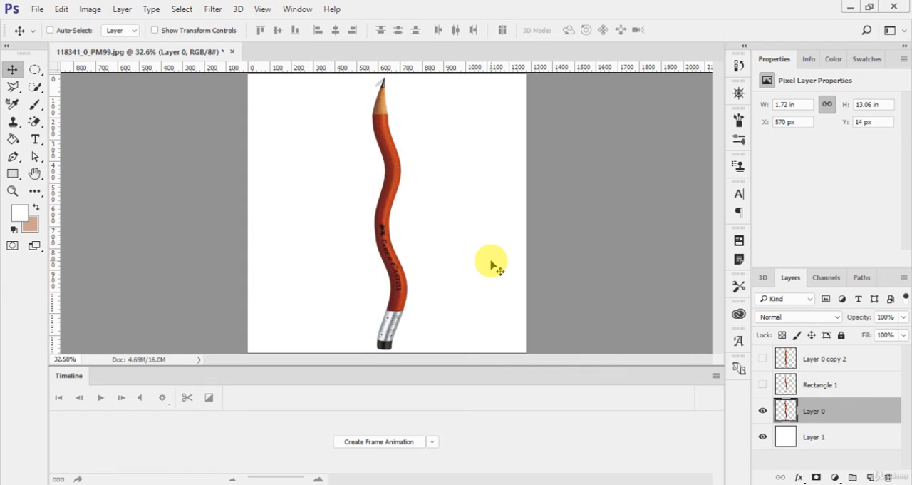
pyautogui.press('ctrl')
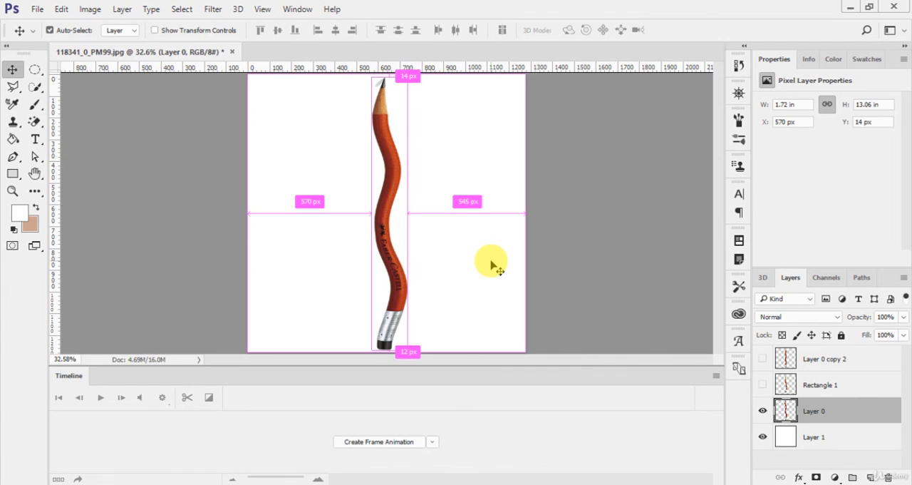